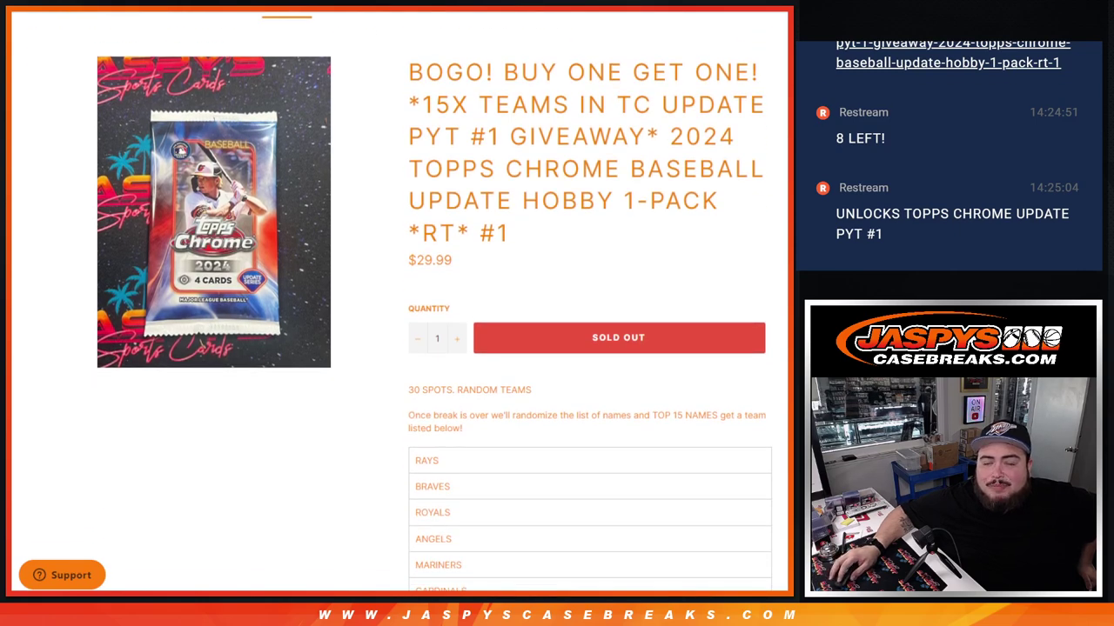
Select the Jaspy's Case Breaks giveaway listing title and look over the random-team list below it.
mouse_move(408, 104)
left_mouse_down()
mouse_move(745, 104)
mouse_move(589, 136)
mouse_move(659, 137)
left_mouse_up()
left_click_drag(407, 72, 759, 71)
scroll(549, 168, "down", 2)
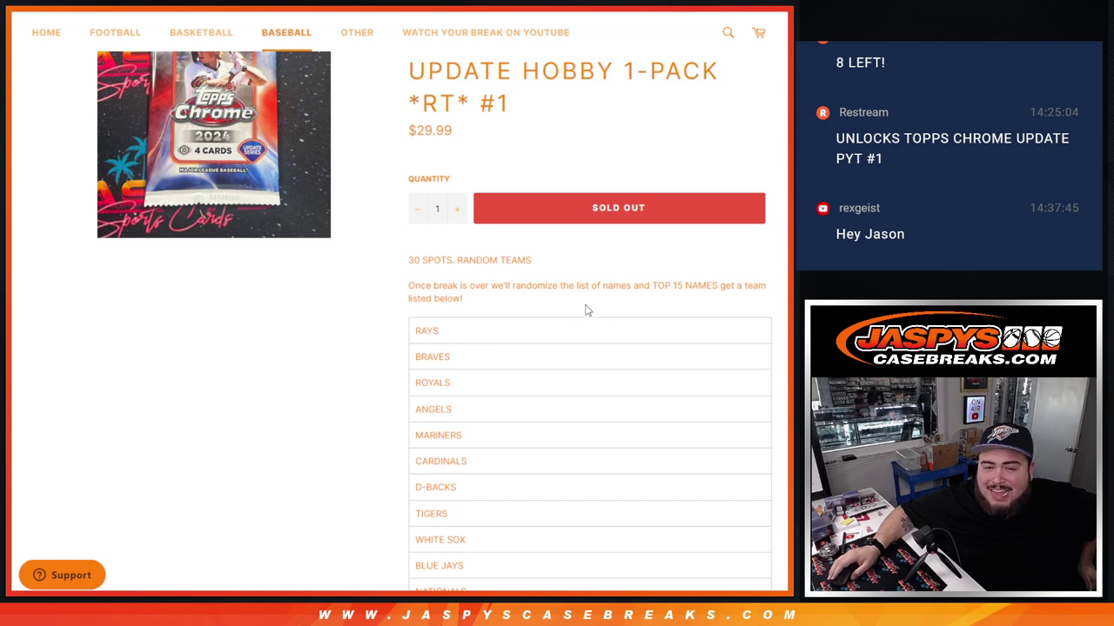
scroll(585, 310, "down", 3)
scroll(579, 310, "up", 5)
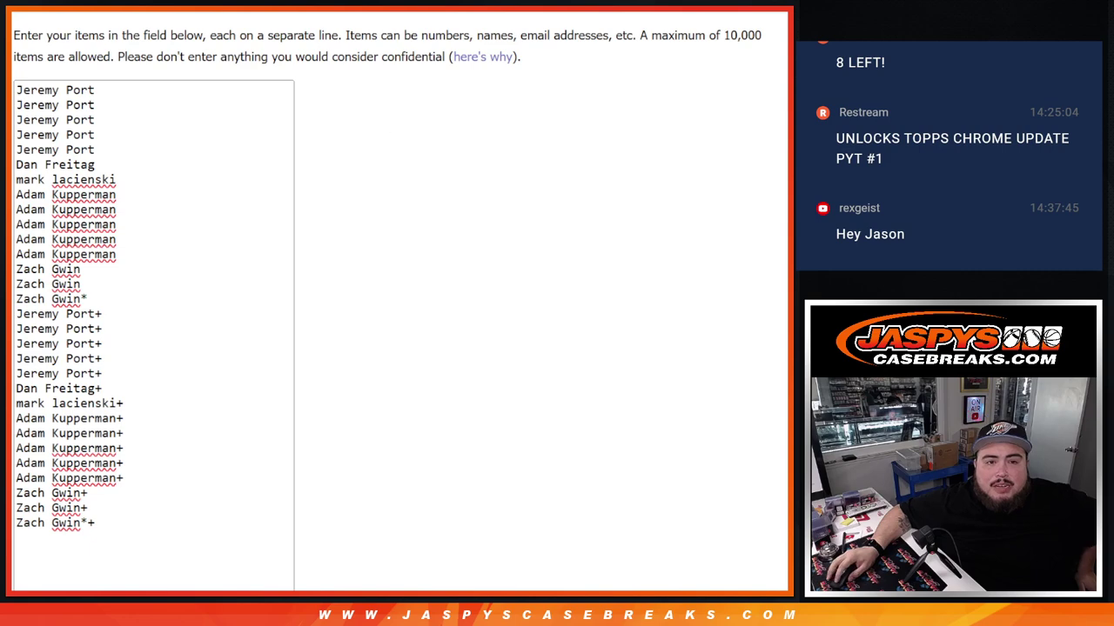
Paste the 30 buyer names into the RANDOM.ORG List Randomizer.
key("ctrl+a")
type("ARIZONA DIAMONDBACKS ATLANTA BRAVES BALTIMORE ORIOLES BOSTON RED SOX CHICAGO CUBS CHICAGO WHITE SOX CINCINNATI REDS CLEVELAND GUARDIANS COLORADO ROCKIES DETROIT TIGERS HOUSTON ASTROS KANSAS CITY ROYALS LOS ANGELES ANGELS LOS ANGELES DODGERS MIAMI MARLINS MILWAUKEE BREWERS MINNESOTA TWINS NEW YORK METS NEW YORK YANKEES OAKLAND A's PHILADELPHIA PHILLIES PITTSBURGH PIRATES SAN DIEGO PADRES SAN FRANCISCO GIANTS SEATTLE MARINERS ST. LOUIS CARDINALS TAMPA BAY RAYS TEXAS RANGERS TORONTO BLUE JAYS WASHINGTON NATIONALS")
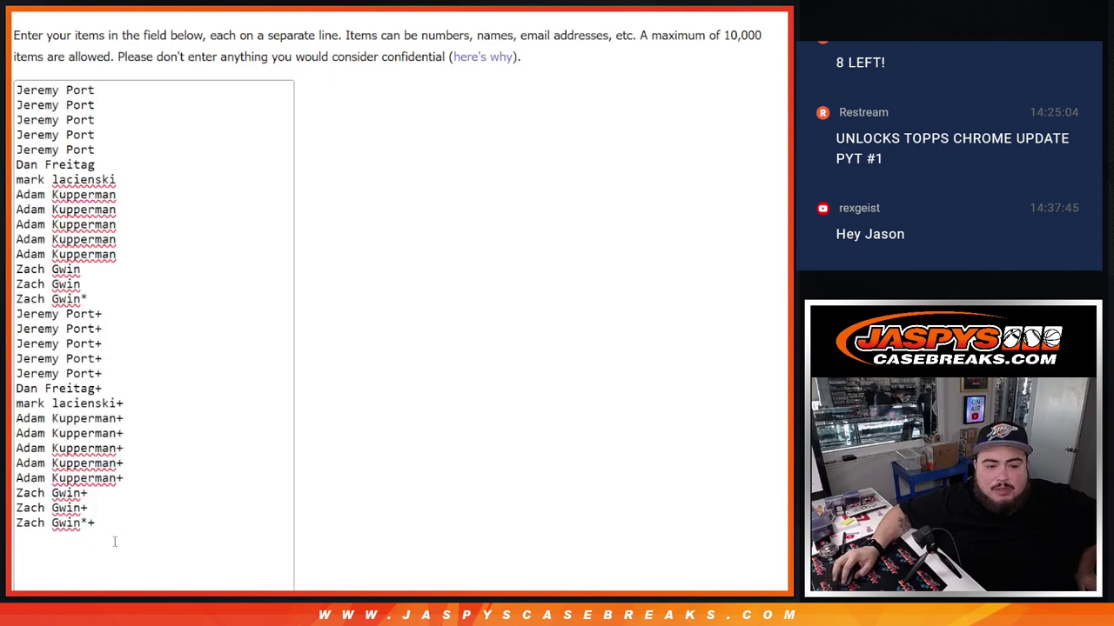
mouse_move(114, 542)
left_mouse_down()
mouse_move(104, 356)
mouse_move(52, 83)
left_mouse_up()
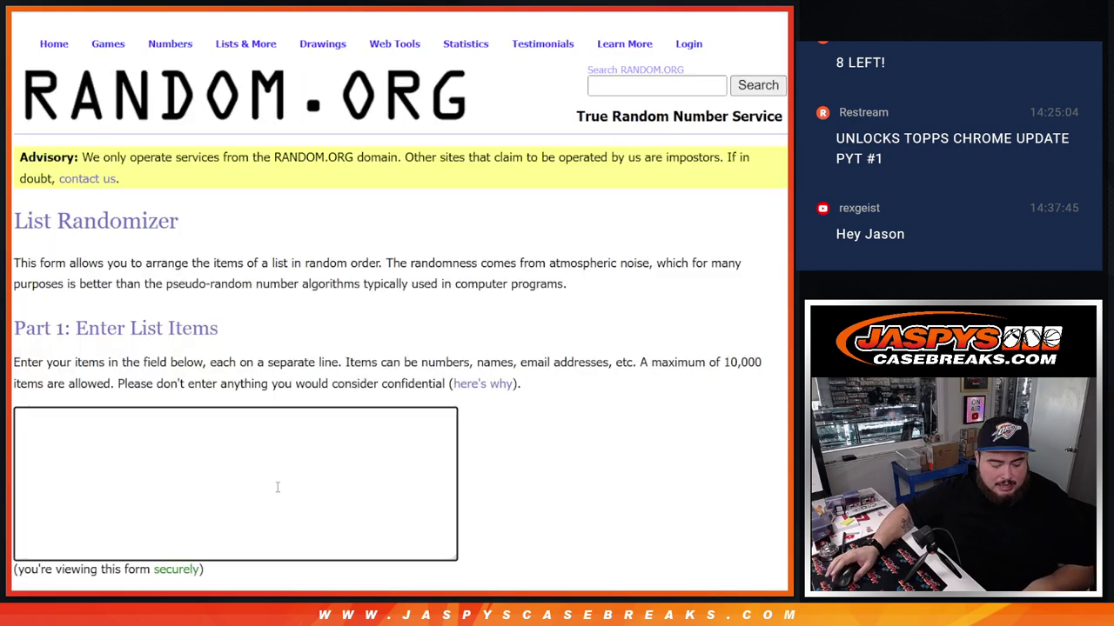
key("ctrl+v")
scroll(365, 348, "down", 2)
mouse_move(445, 351)
left_mouse_down()
mouse_move(305, 536)
mouse_move(232, 601)
left_mouse_up()
scroll(444, 261, "down", 2)
Randomize the buyer name list ten times and confirm the count of 10.
left_click(52, 357)
mouse_move(174, 44)
scroll(393, 295, "down", 3)
left_click(42, 483)
scroll(42, 485, "down", 10)
left_click(42, 481)
left_click(40, 481)
left_click(40, 482)
left_click(40, 481)
left_click(40, 481)
left_click(40, 481)
left_click(40, 481)
left_click(40, 481)
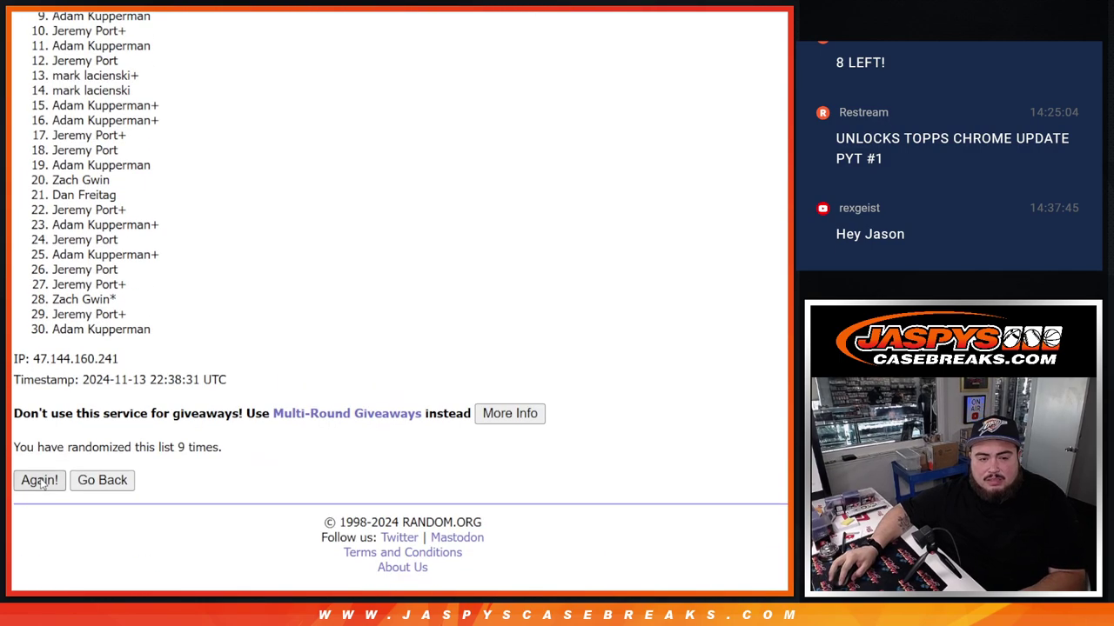
left_click(40, 481)
left_click_drag(171, 447, 307, 433)
Select the final shuffled name order and bring up the giveaway spreadsheet.
scroll(45, 287, "up", 5)
scroll(149, 402, "down", 3)
mouse_move(45, 287)
left_mouse_down()
mouse_move(149, 402)
mouse_move(178, 470)
left_mouse_up()
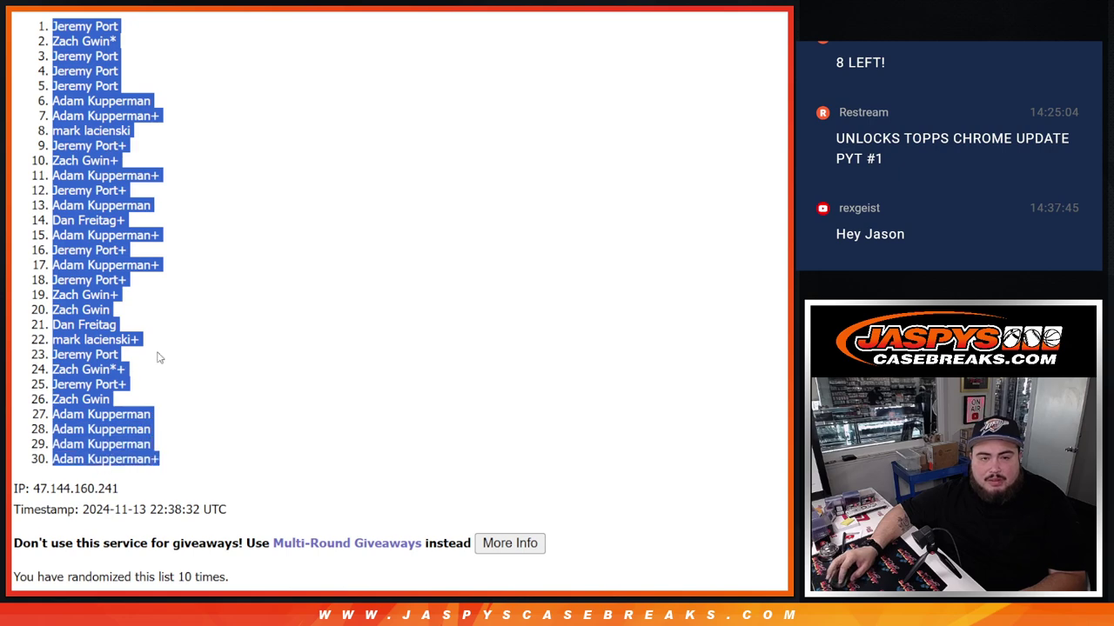
key("ctrl+Tab")
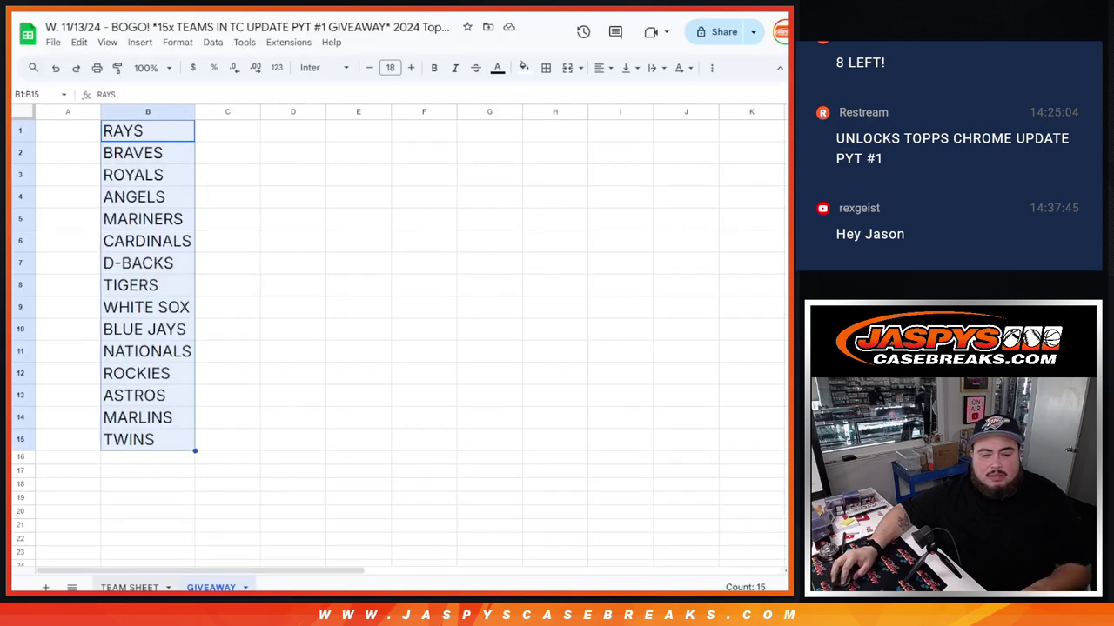
Paste the shuffled buyer names into column A of the TEAM SHEET tab.
left_click(130, 588)
key("ctrl+v")
key("ctrl+shift+Tab")
Randomize the list of 30 MLB teams ten times in RANDOM.ORG.
key("ctrl+Tab")
scroll(348, 335, "down", 3)
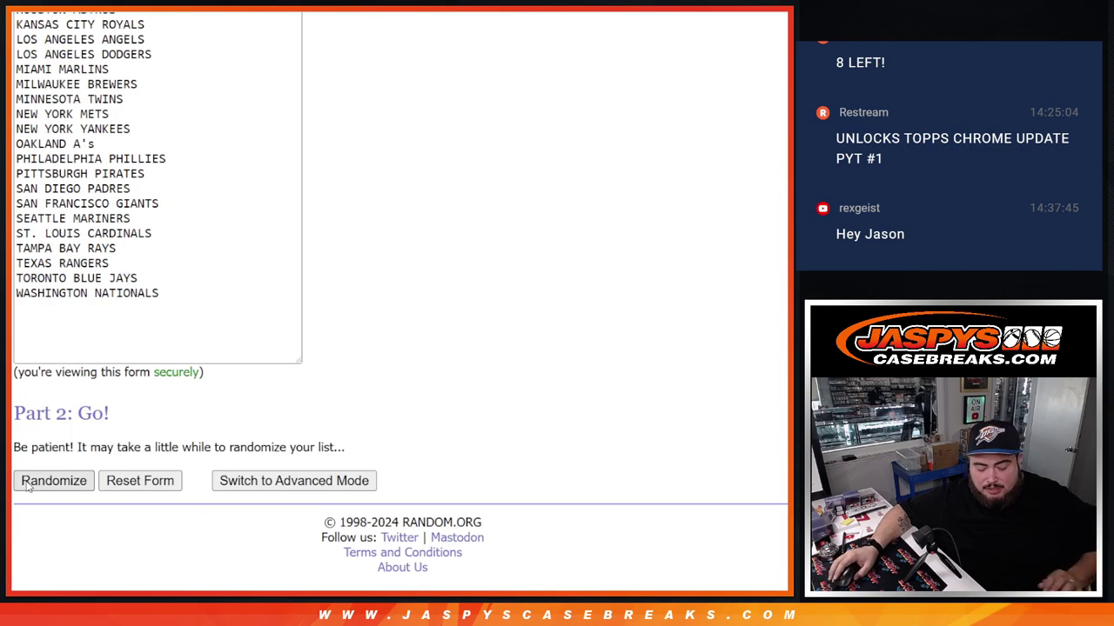
left_click(26, 481)
left_click(26, 484)
left_click(26, 482)
left_click(27, 482)
left_click(27, 482)
left_click(27, 483)
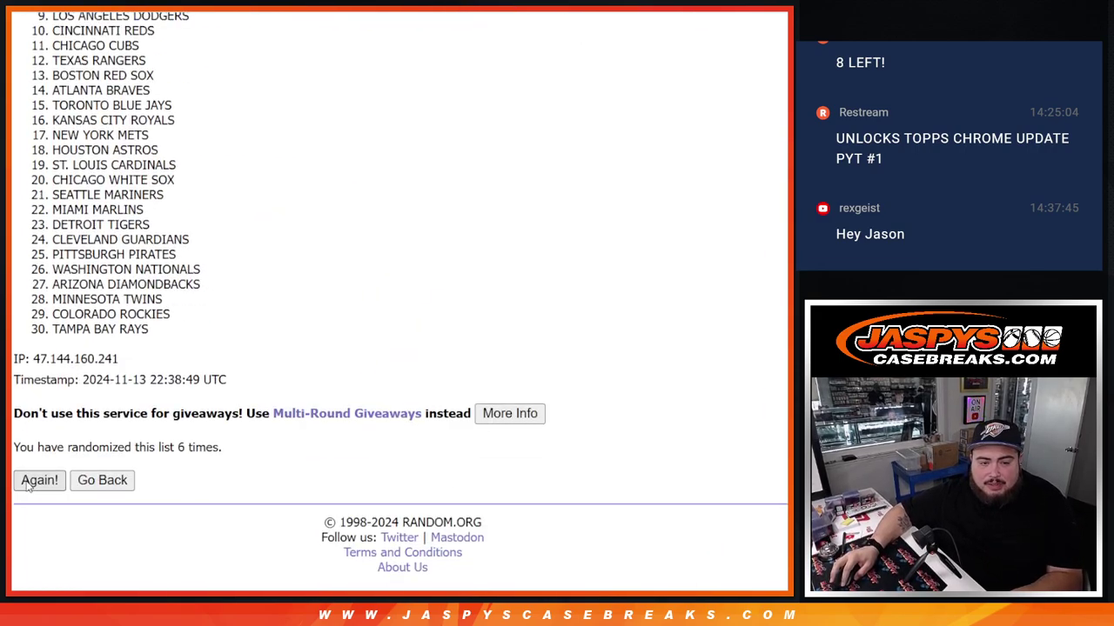
left_click(27, 483)
left_click(27, 483)
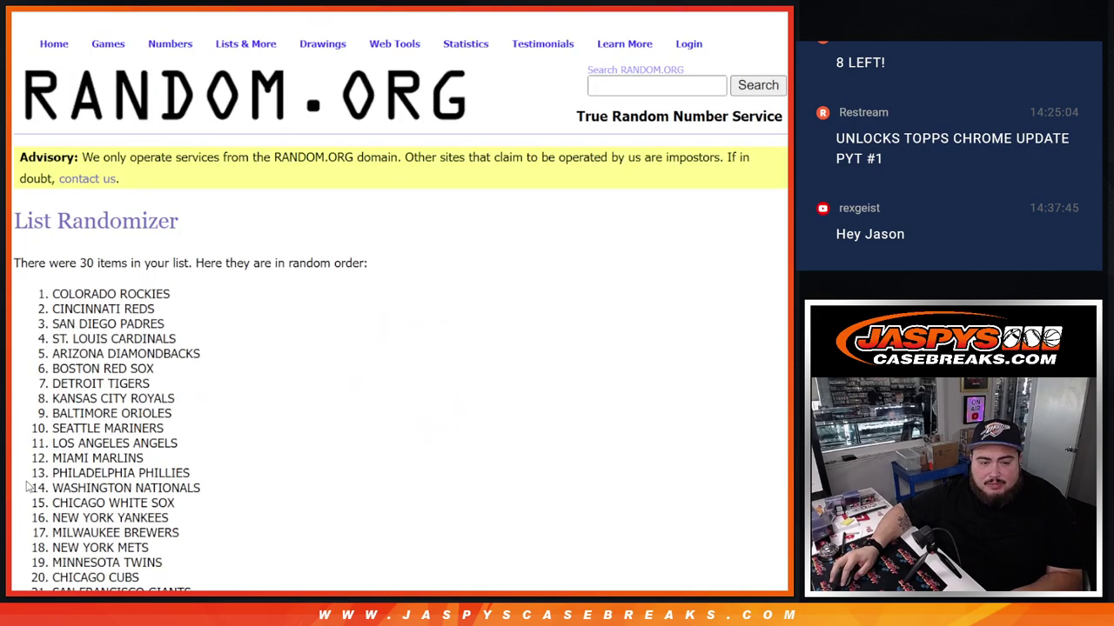
left_click(27, 485)
left_click(48, 486)
left_click_drag(171, 446, 361, 440)
Copy the 30 randomized teams and paste them into column B, replacing the old entries.
scroll(53, 252, "up", 5)
mouse_move(50, 284)
left_mouse_down()
mouse_move(196, 365)
mouse_move(182, 531)
left_mouse_up()
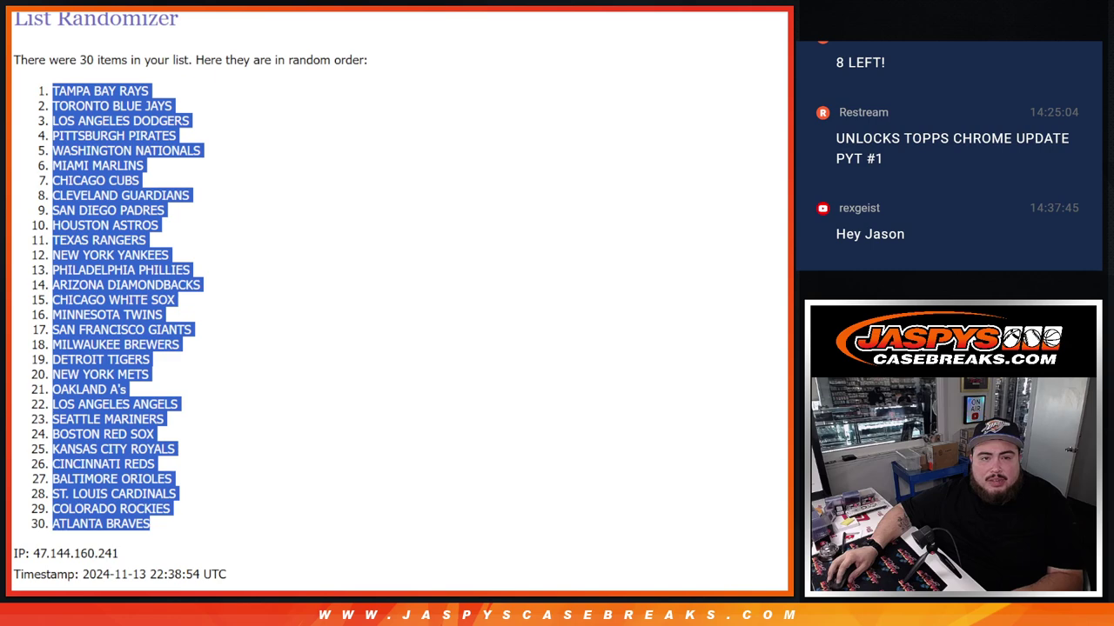
key("ctrl+c")
key("alt+Tab")
key("ctrl+z")
key("ctrl+v")
Set the whole sheet to font size 14 and auto-fit columns A and B.
left_click(14, 116)
left_click(410, 67)
left_click(411, 67)
left_click(410, 67)
left_click(410, 67)
left_click(411, 67)
left_click(370, 68)
double_click(96, 115)
Sort the sheet A to Z by the team column B.
scroll(235, 285, "down", 5)
scroll(235, 285, "up", 5)
left_click(253, 199)
left_click(261, 112)
left_click(283, 111)
left_click(328, 395)
Add all borders and centre the text in the name–team table A1:B30.
mouse_move(79, 130)
left_mouse_down()
mouse_move(96, 187)
mouse_move(218, 381)
left_mouse_up()
left_click(545, 68)
left_click(545, 92)
left_click(602, 68)
left_click(614, 94)
scroll(99, 256, "up", 5)
Preview printing with the workbook title added as a page header.
left_click(97, 68)
left_click(661, 402)
left_click(650, 446)
scroll(607, 247, "down", 3)
left_click(714, 32)
Remove BOGO! from the document title and reopen the enlarged print preview.
double_click(131, 27)
key("BackSpace")
key("Return")
left_click(97, 67)
left_click(585, 535)
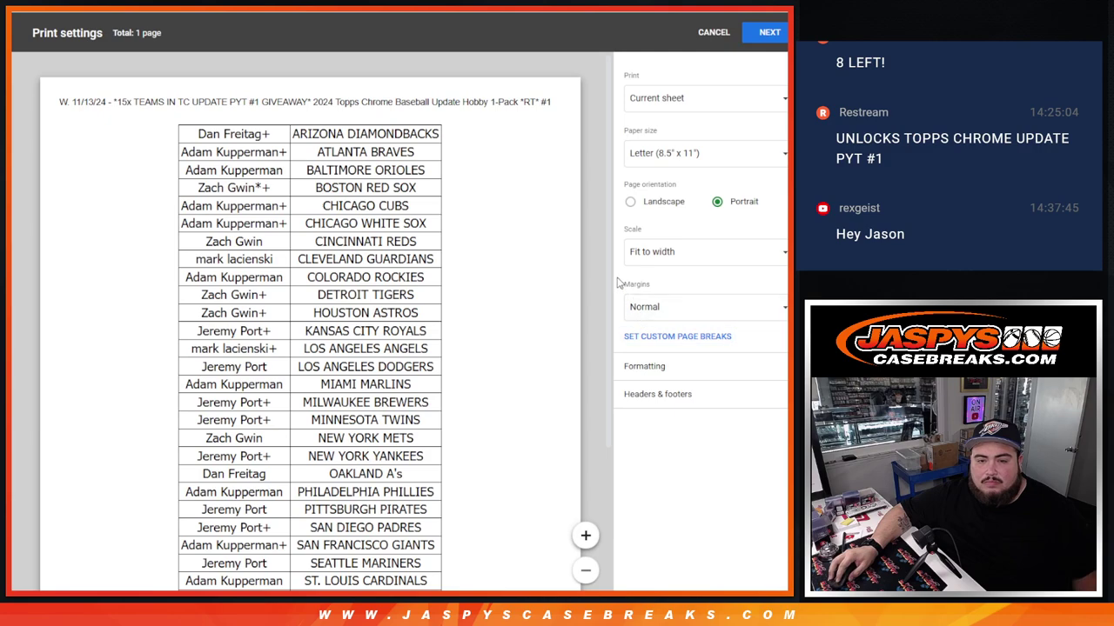
left_click_drag(609, 280, 612, 334)
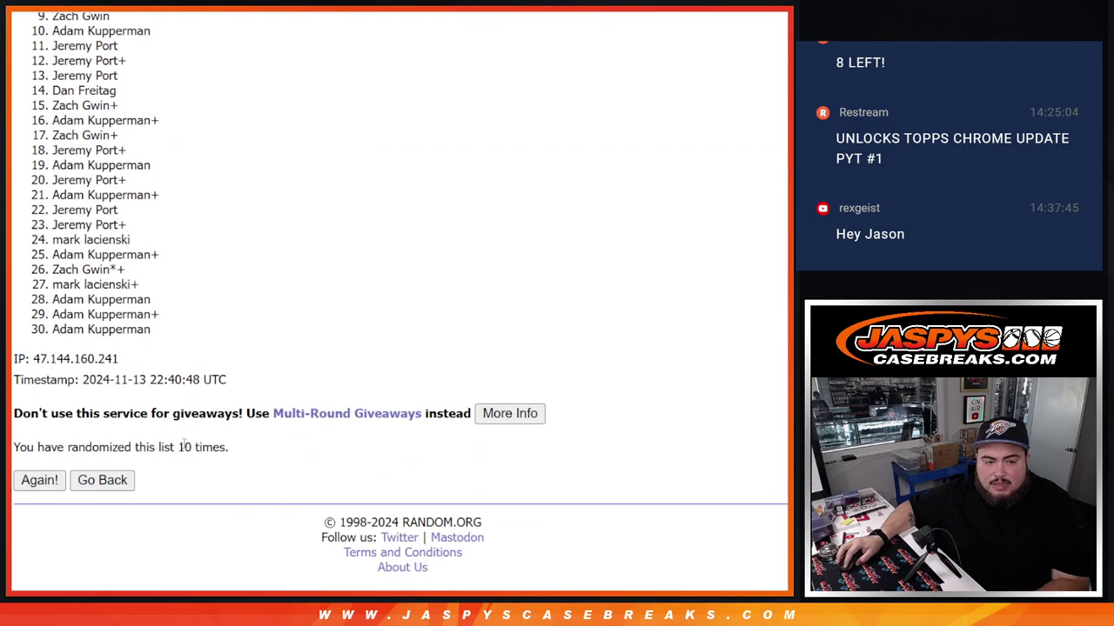
Copy the 30 reshuffled buyer names and paste them into column A of the GIVEAWAY tab.
left_click_drag(175, 447, 230, 447)
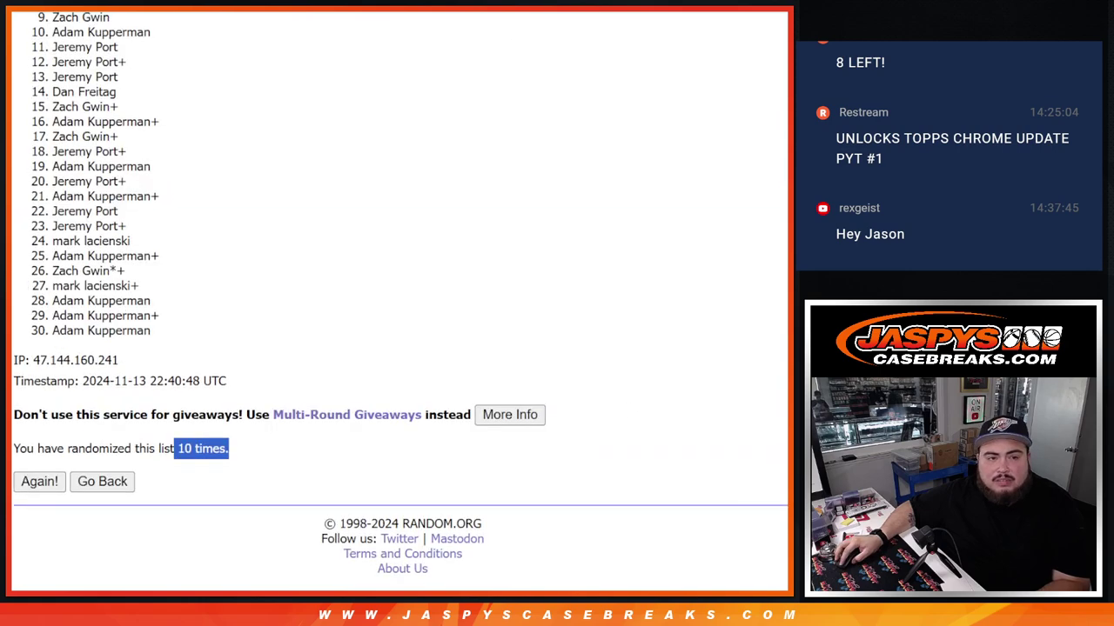
scroll(400, 296, "up", 2)
scroll(107, 151, "up", 1)
mouse_move(49, 47)
left_mouse_down()
mouse_move(186, 79)
mouse_move(195, 480)
left_mouse_up()
key("alt+Tab")
key("ctrl+v")
Set names A1:A15 to font size 15 and widen column A to fit them.
left_click_drag(75, 139, 94, 448)
left_click(410, 67)
left_click(411, 68)
left_click(411, 68)
left_click(411, 68)
left_click(411, 68)
left_click(410, 68)
left_click(411, 67)
left_click(411, 68)
double_click(101, 112)
Mark each winning name in column A by appending ^ to it, moving down row by row.
double_click(135, 131)
type("^")
key("Return")
key("Return")
key("Return")
key("Return")
type("^")
key("Return")
key("Return")
type("^")
key("Return")
key("Return")
type("^")
key("Return")
key("Return")
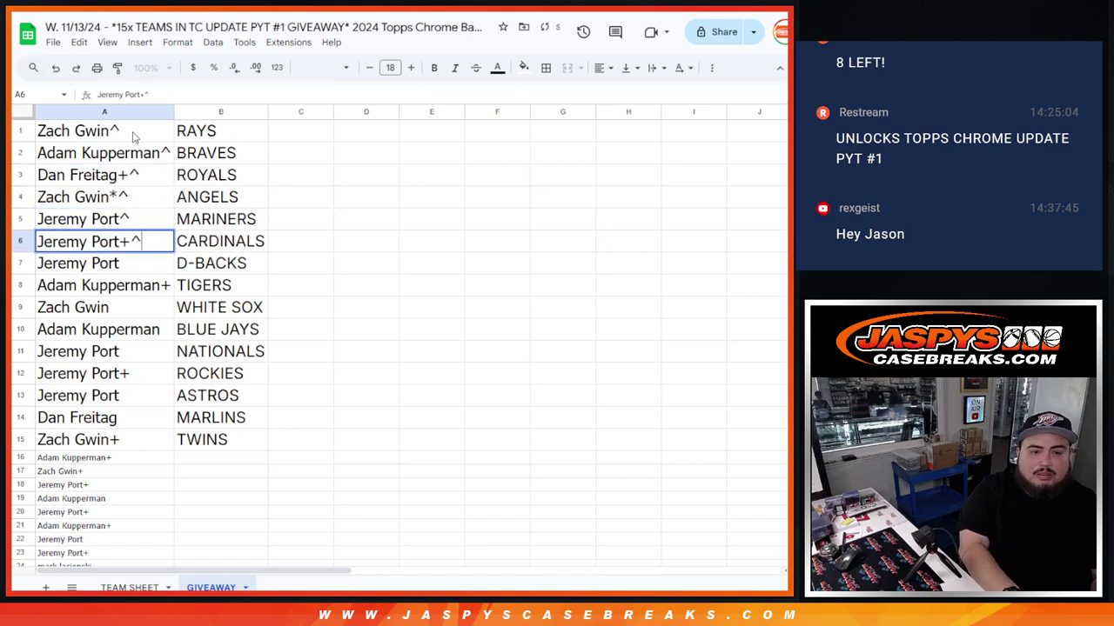
key("Return")
key("Return")
key("Return")
key("Return")
type("^")
key("Return")
key("Return")
type("^")
key("Return")
key("Return")
key("Return")
key("Return")
key("Return")
key("Return")
type("^")
key("Return")
key("Return")
type("^")
key("Return")
key("Return")
key("Return")
key("Return")
type("^")
key("Return")
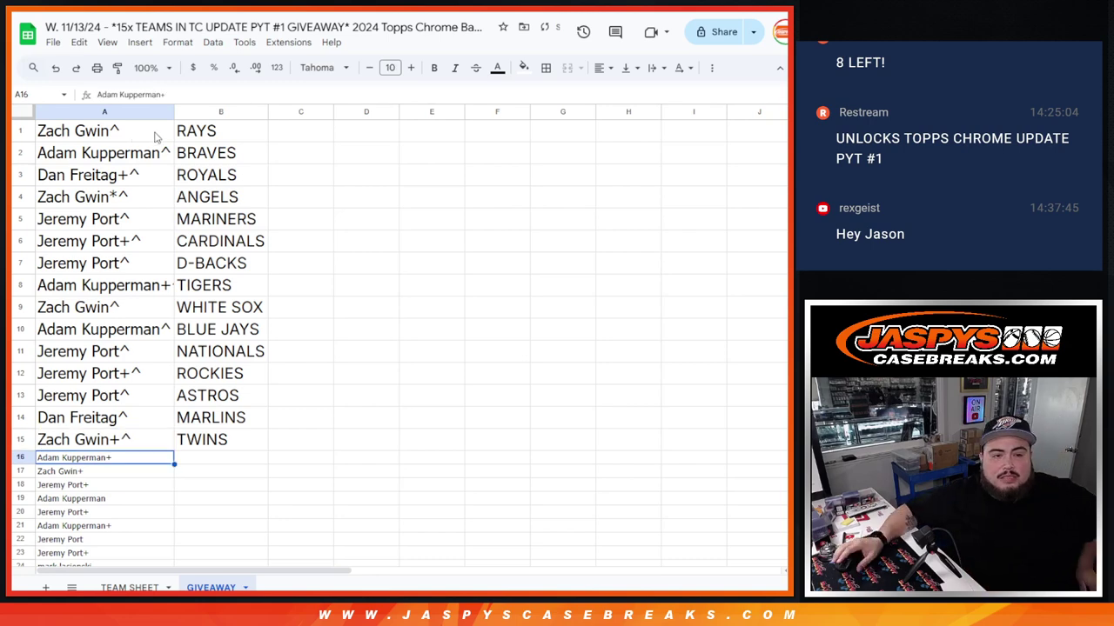